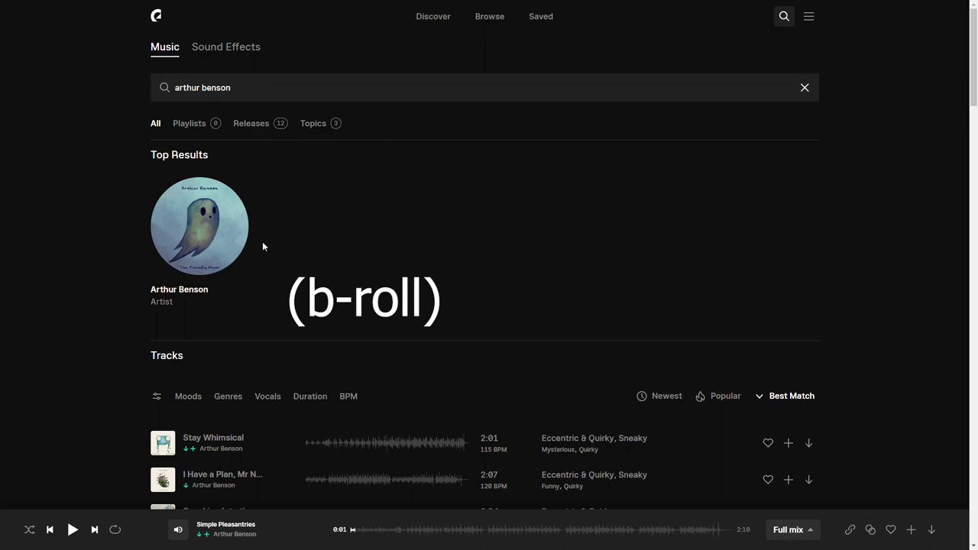
pyautogui.scroll(-2, 262, 246)
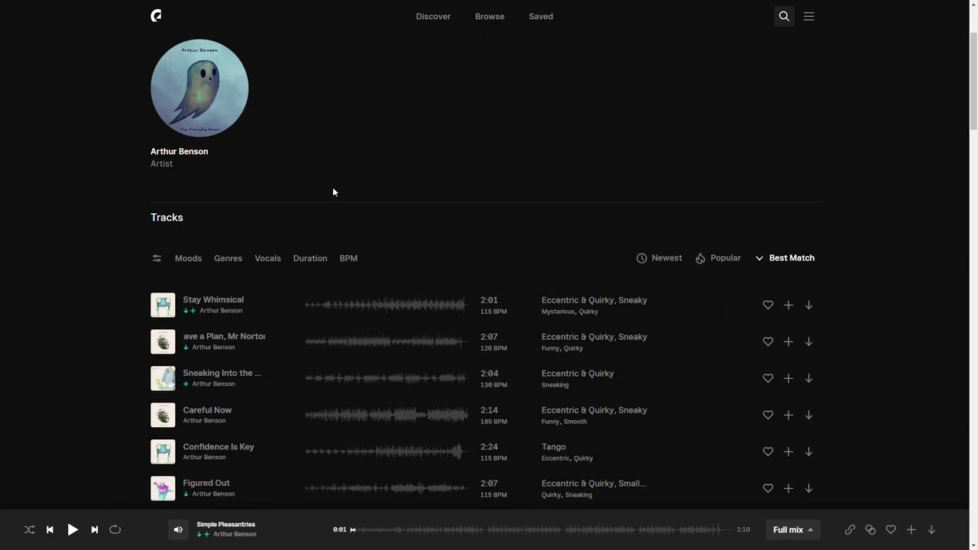
pyautogui.scroll(-3, 332, 186)
pyautogui.scroll(-5, 119, 298)
pyautogui.scroll(-3, 146, 292)
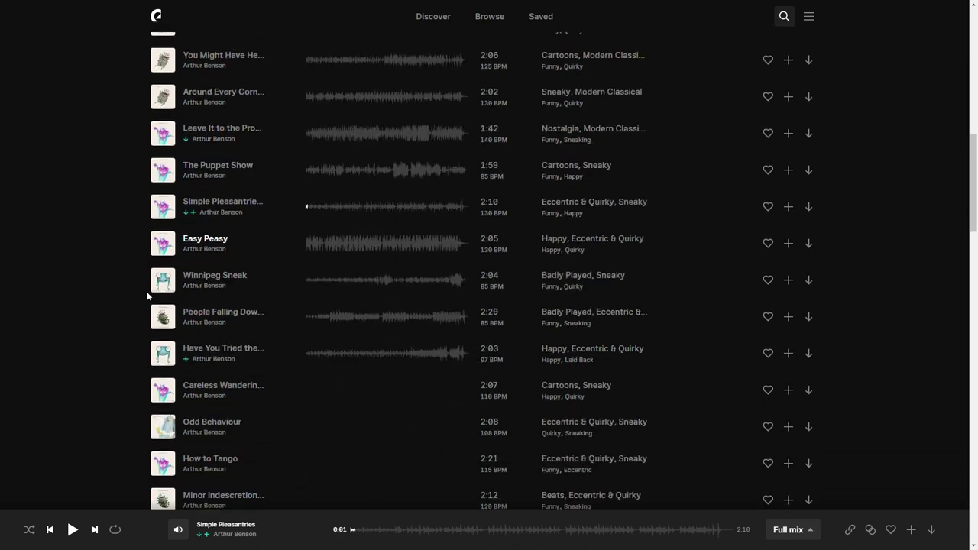
pyautogui.scroll(-5, 146, 291)
pyautogui.scroll(-4, 153, 294)
pyautogui.scroll(-4, 156, 298)
pyautogui.scroll(-3, 162, 302)
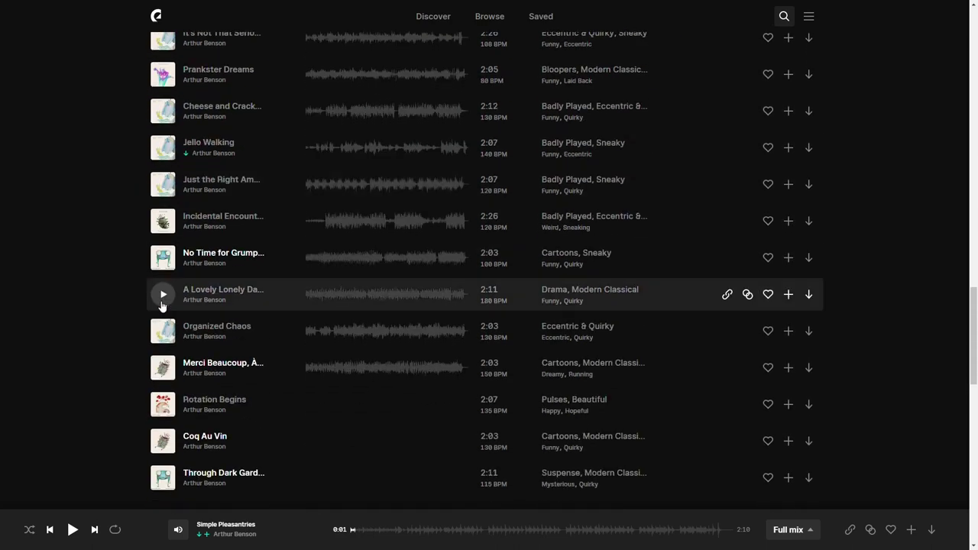
pyautogui.scroll(-4, 133, 305)
pyautogui.scroll(-4, 133, 304)
pyautogui.scroll(-3, 133, 305)
pyautogui.scroll(-3, 133, 306)
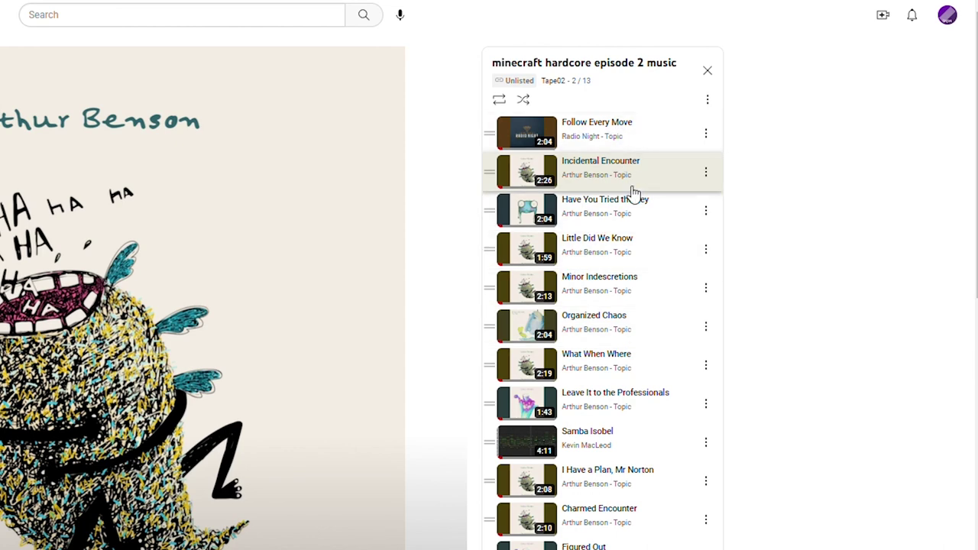
pyautogui.scroll(-1, 650, 222)
pyautogui.scroll(-1, 658, 244)
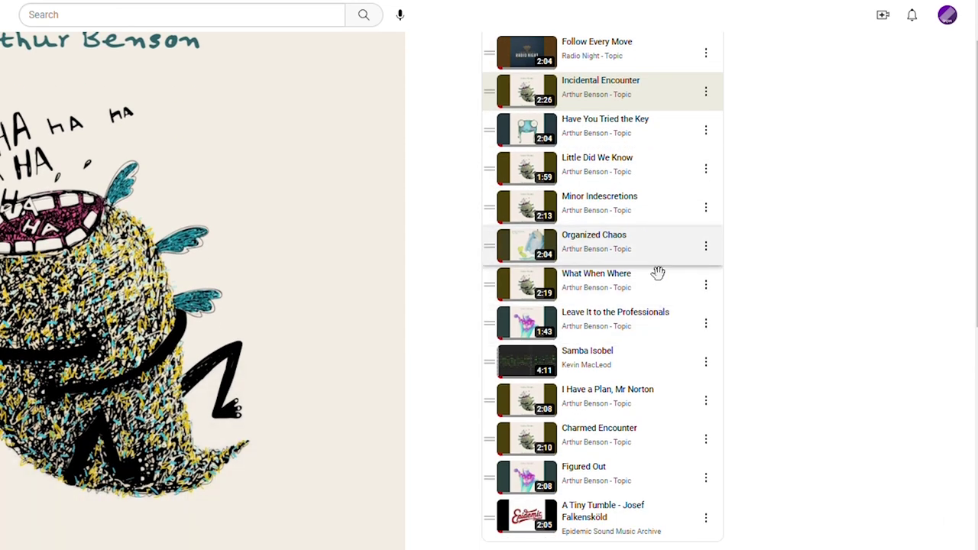
pyautogui.scroll(1, 659, 273)
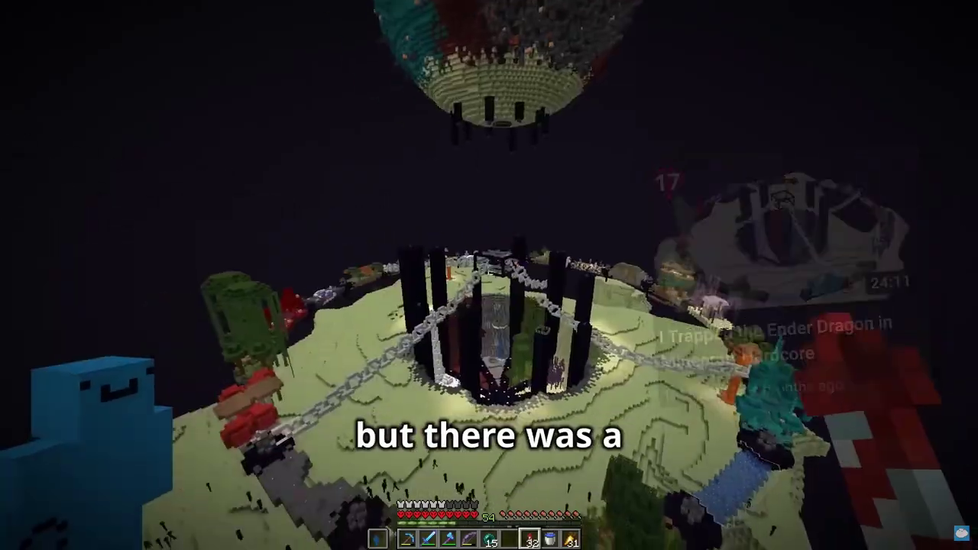
# Seek the Minecraft Hardcore boss video forward and back, then restart it from 0:00.
pyautogui.press('Right')
pyautogui.press('Right')
pyautogui.press('Right')
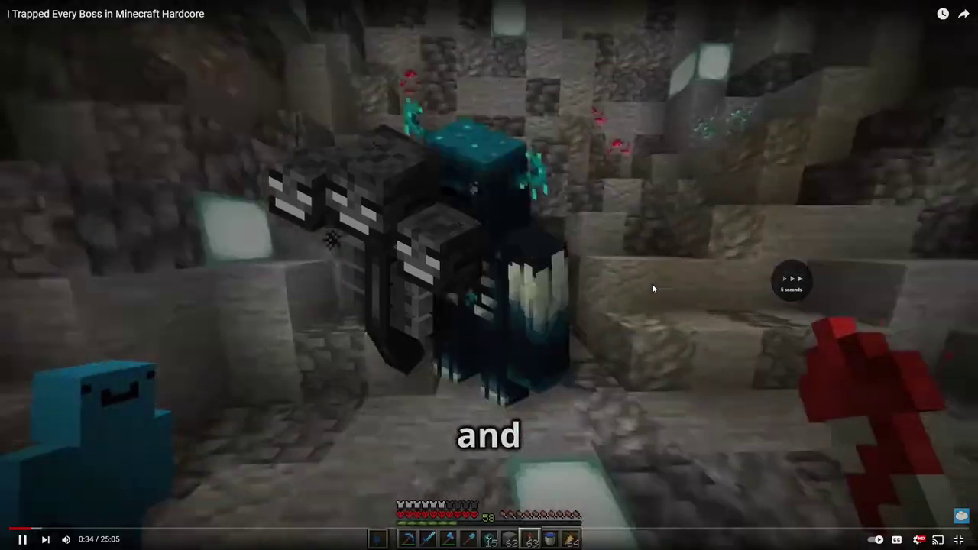
pyautogui.press('Left')
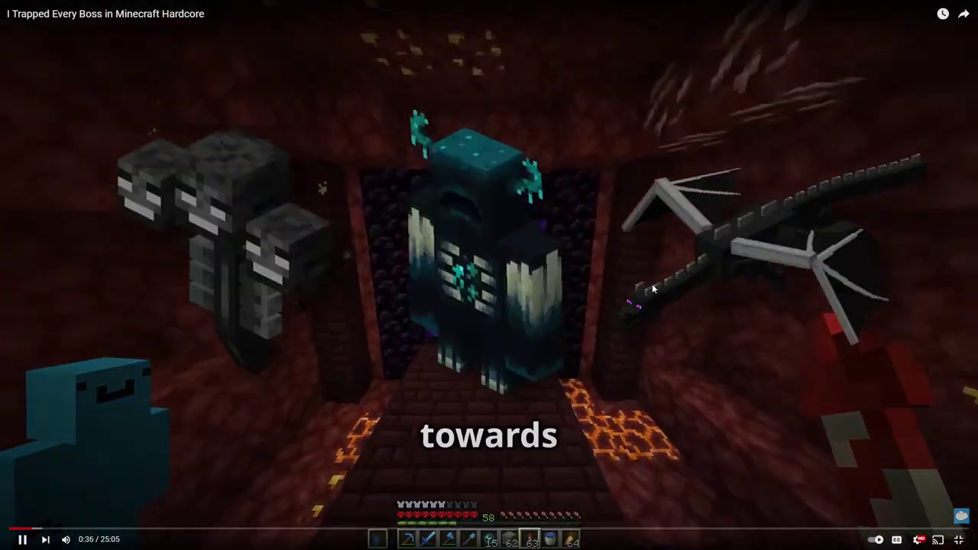
pyautogui.press('0')
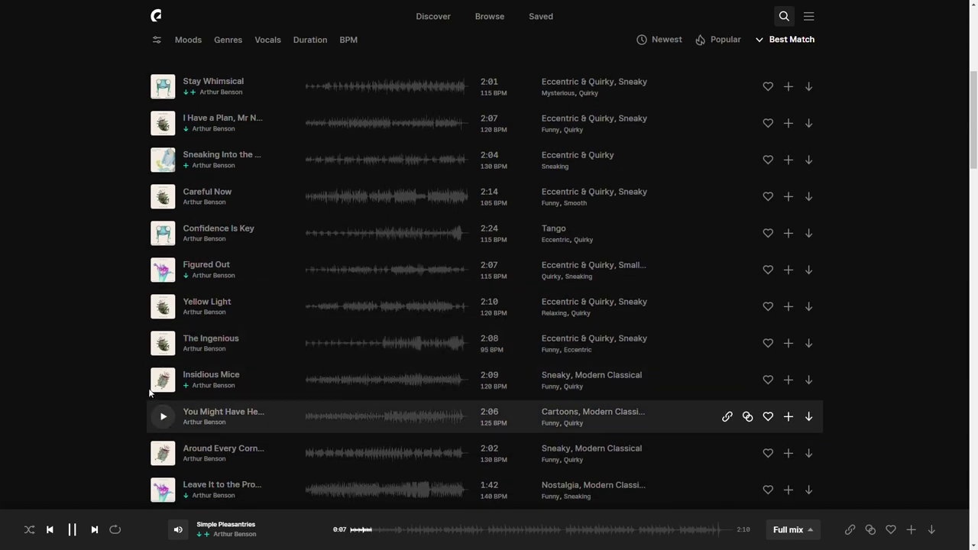
pyautogui.scroll(-3, 161, 367)
pyautogui.scroll(-4, 170, 386)
pyautogui.scroll(-2, 169, 386)
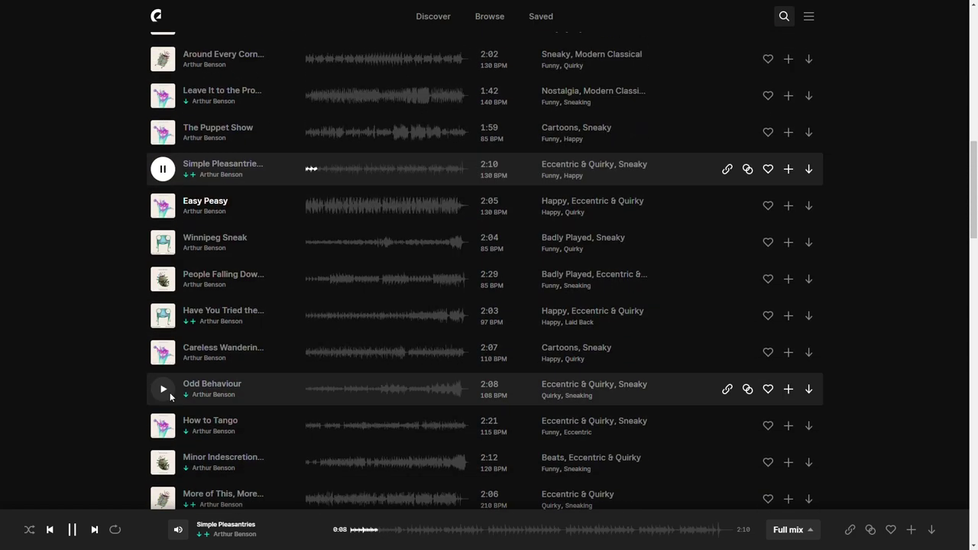
# Play and pause the How to Tango preview, then try and clear a find-in-page search.
pyautogui.click(163, 412)
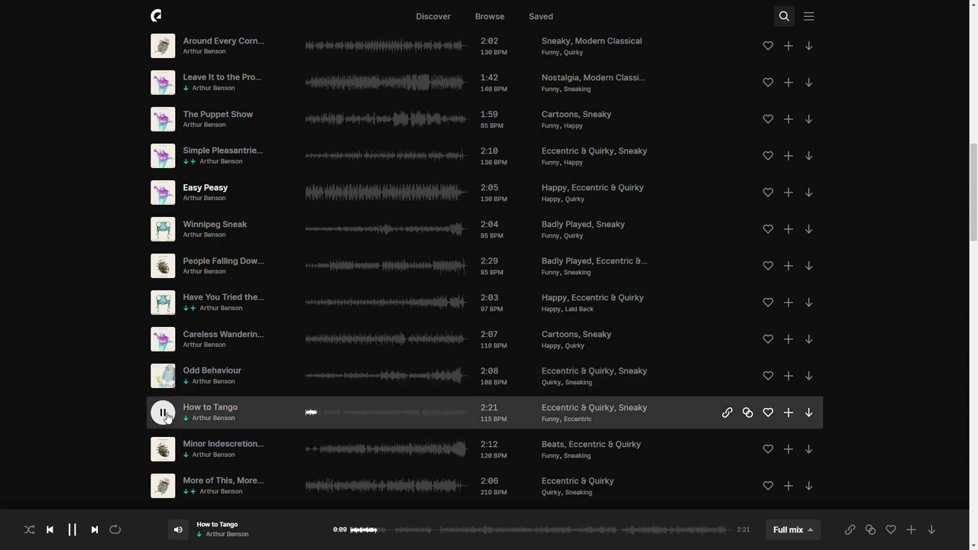
pyautogui.click(163, 412)
pyautogui.scroll(5, 163, 412)
pyautogui.scroll(3, 120, 324)
pyautogui.scroll(1, 119, 324)
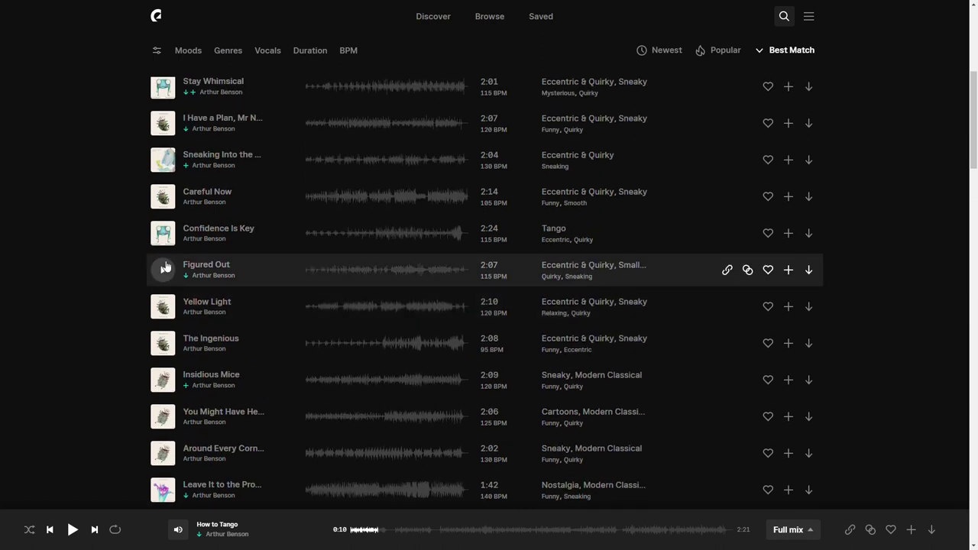
pyautogui.scroll(2, 170, 295)
pyautogui.hotkey('ctrl', 'f')
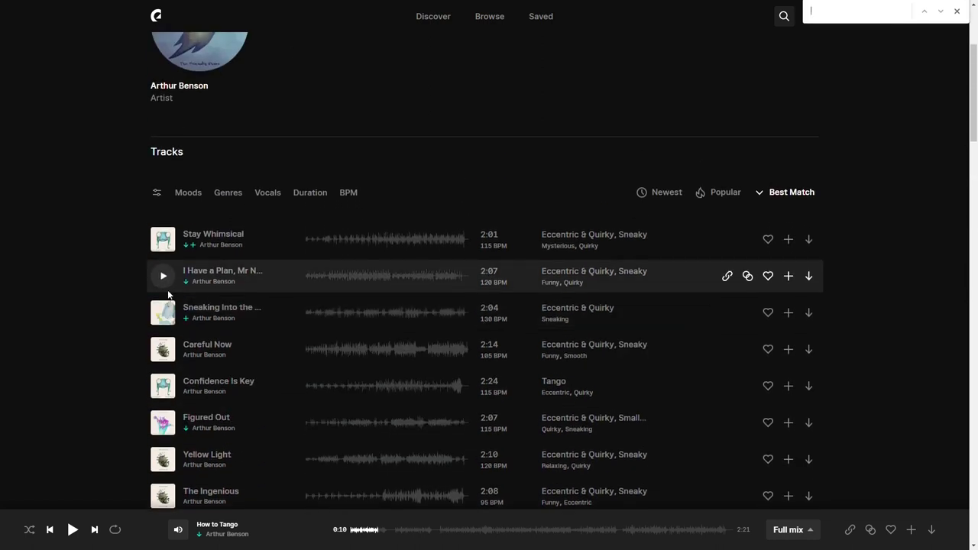
pyautogui.write('jello')
pyautogui.press('BackSpace')
pyautogui.press('BackSpace')
pyautogui.press('BackSpace')
pyautogui.write('yellow')
pyautogui.press('BackSpace')
pyautogui.press('BackSpace')
pyautogui.press('BackSpace')
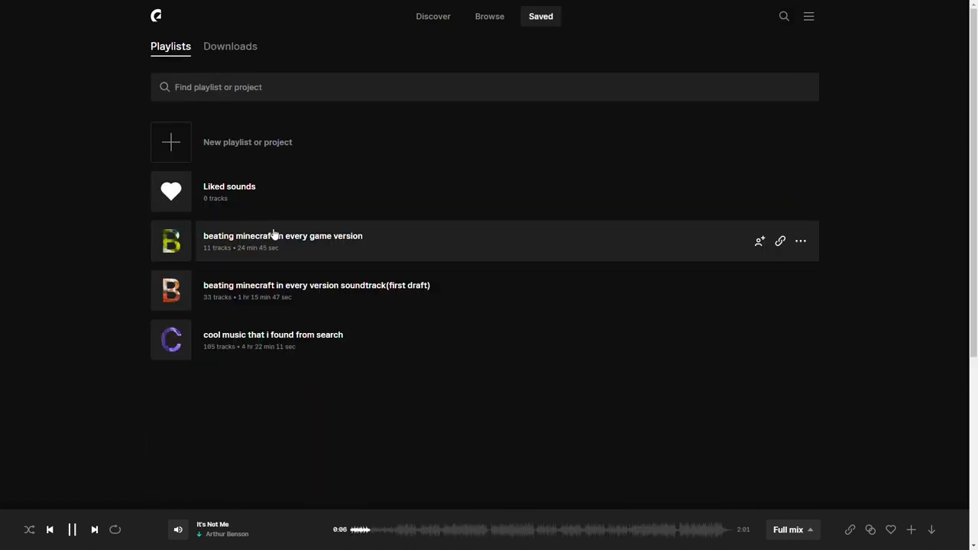
# Open 'beating minecraft in every game version', pause current playback, and play Hide and Sneak.
pyautogui.click(275, 235)
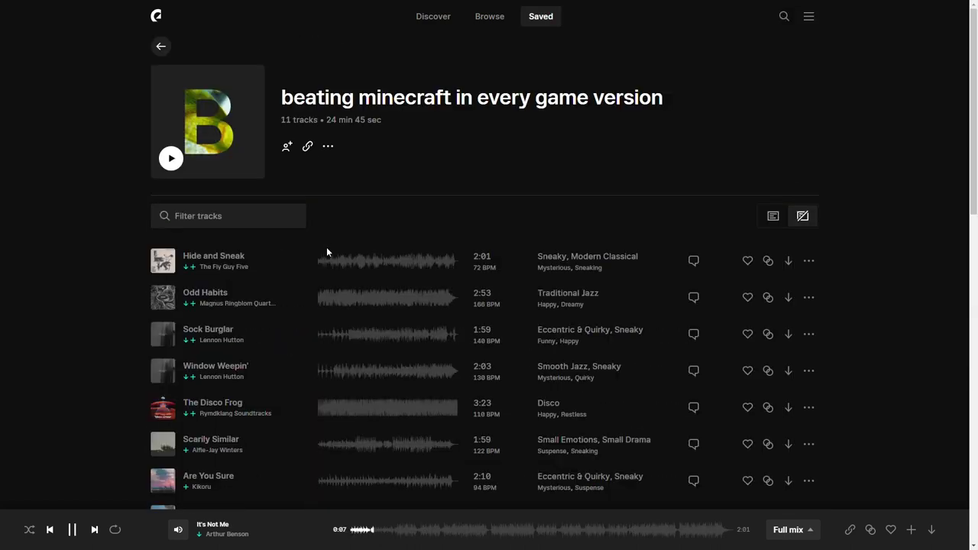
pyautogui.click(72, 530)
pyautogui.click(163, 261)
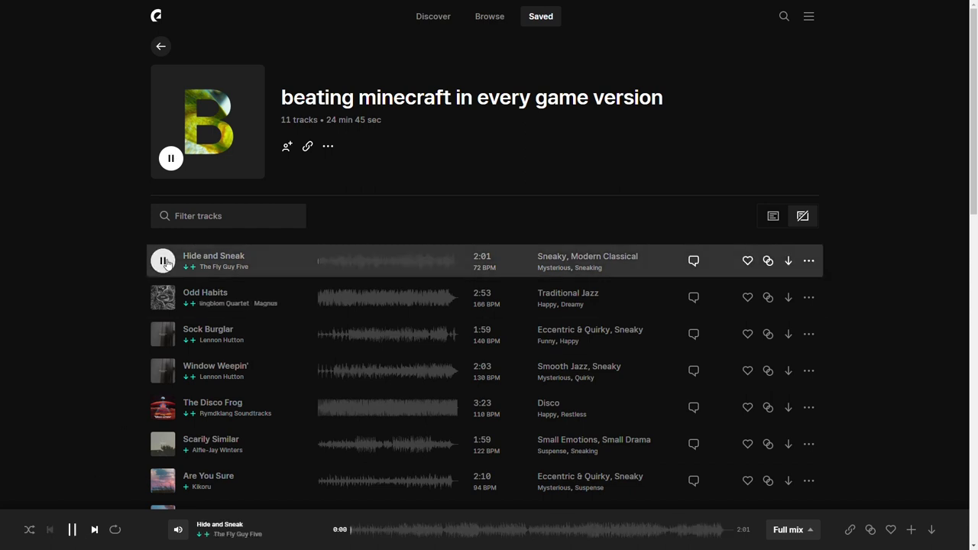
pyautogui.scroll(-3, 166, 262)
pyautogui.scroll(3, 141, 238)
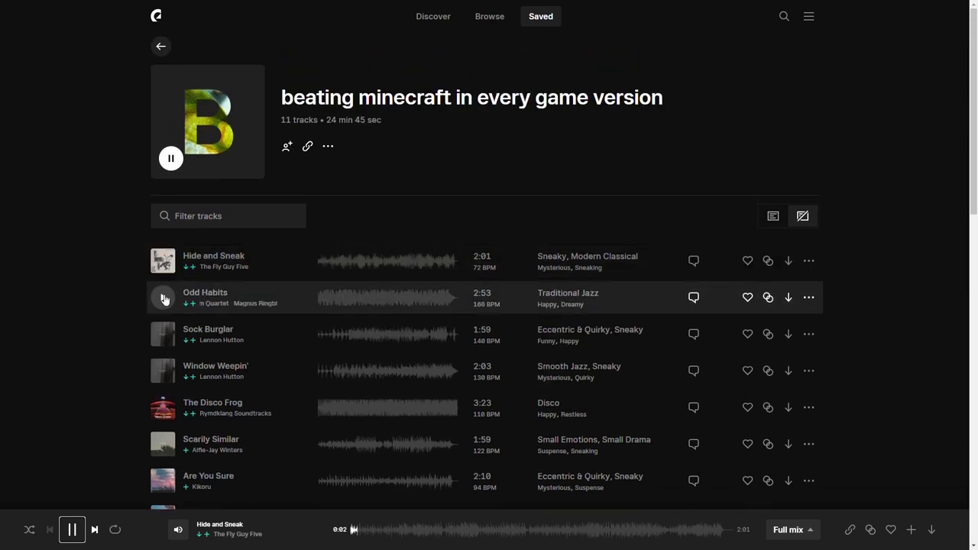
# Play Odd Habits, Sock Burglar, Window Weepin' and The Disco Frog in turn.
pyautogui.click(165, 299)
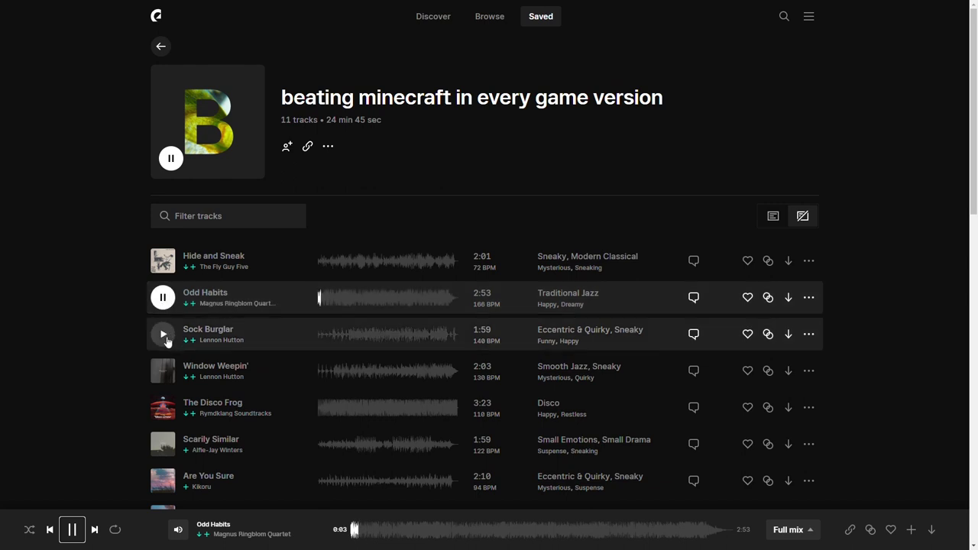
pyautogui.click(166, 338)
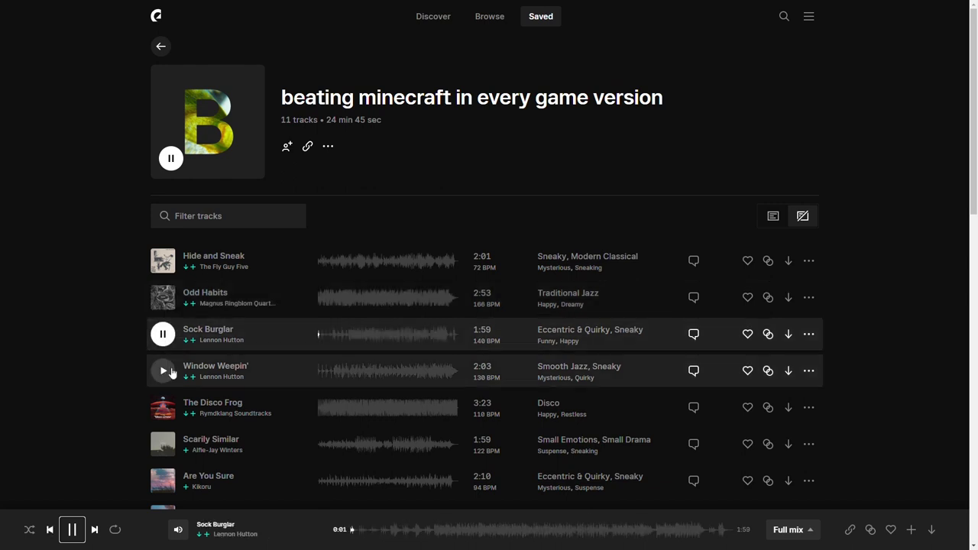
pyautogui.click(163, 371)
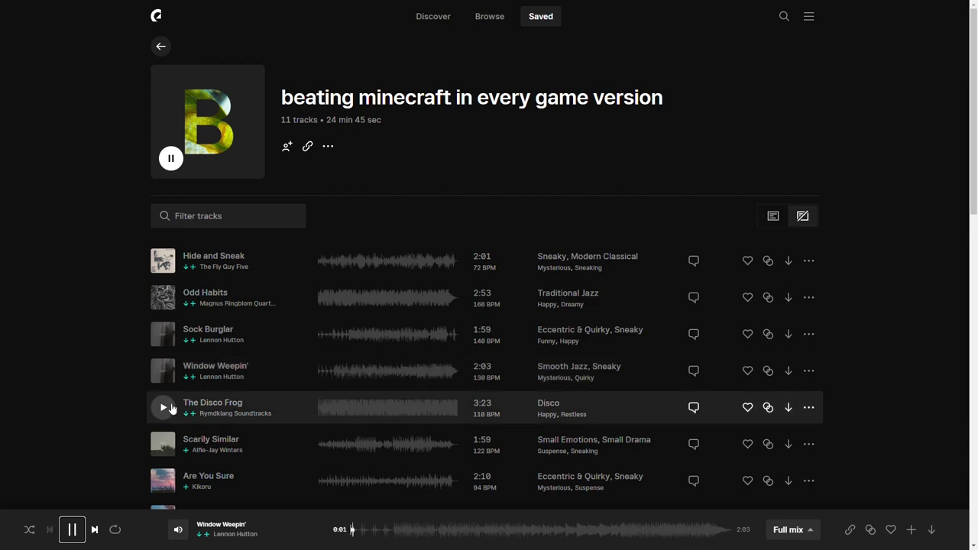
pyautogui.click(163, 409)
pyautogui.scroll(-4, 123, 390)
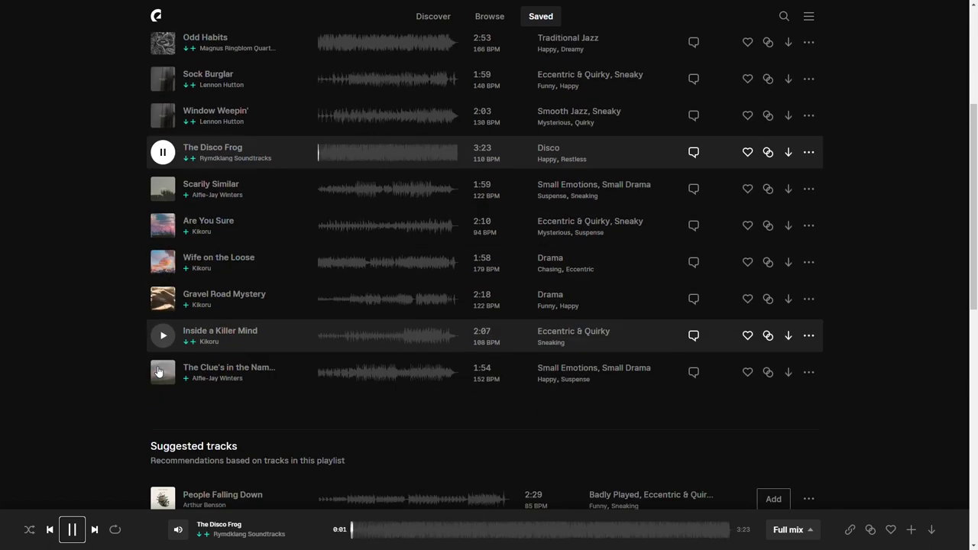
pyautogui.scroll(-1, 159, 372)
pyautogui.scroll(5, 138, 230)
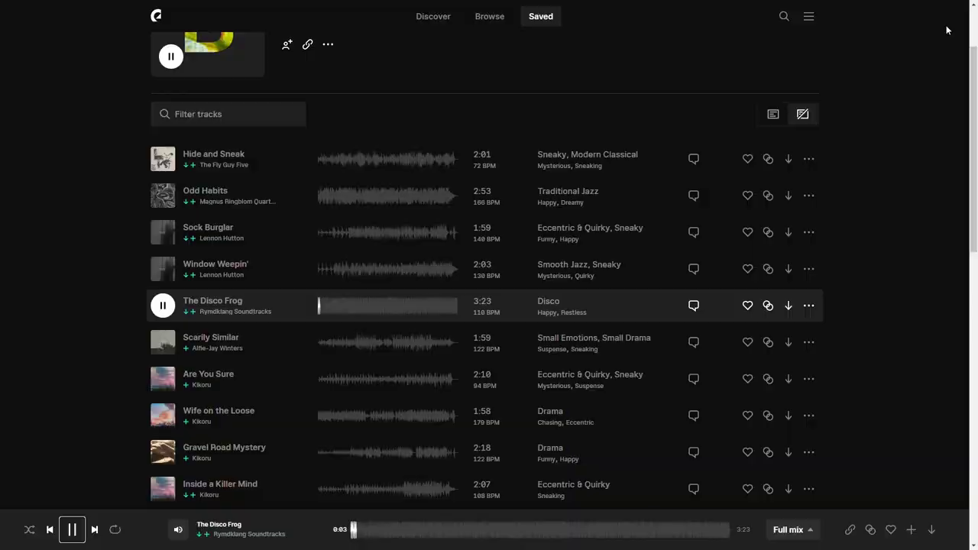